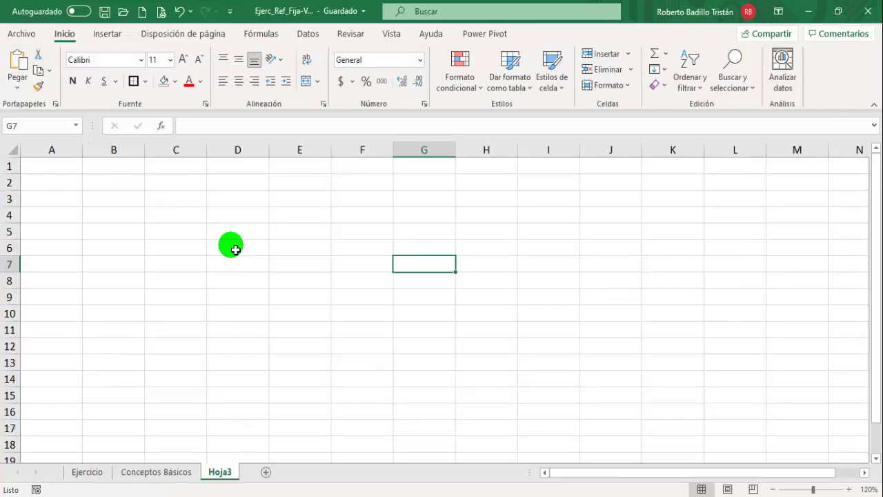
Zoom Hoja3 from 10% to 42% to show the VALOR table with TOTAL and Promedio
left_click(237, 251)
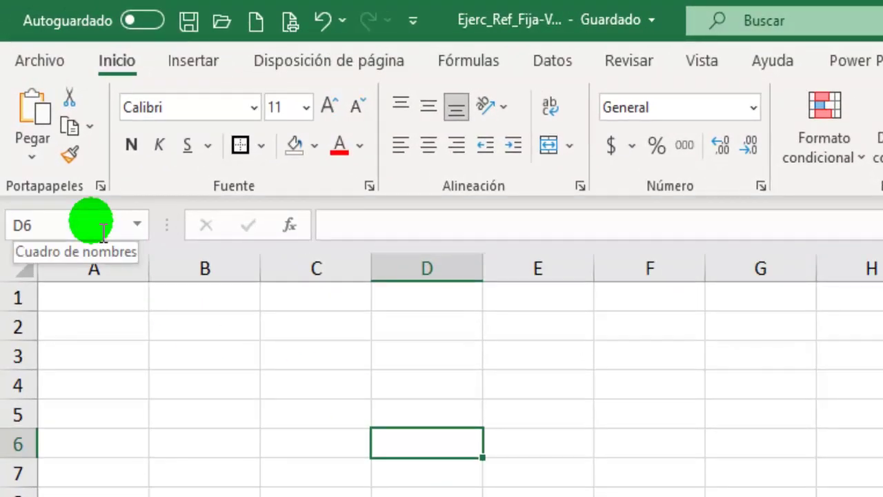
left_click(48, 226)
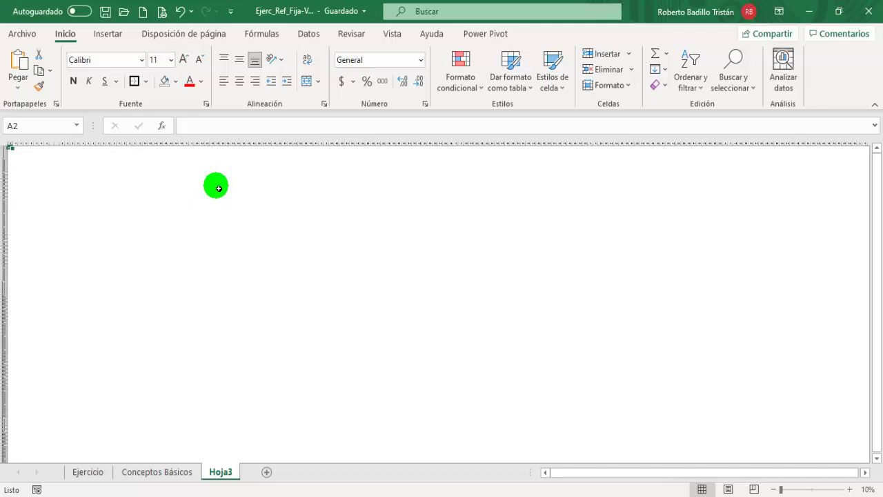
left_click_drag(780, 488, 793, 488)
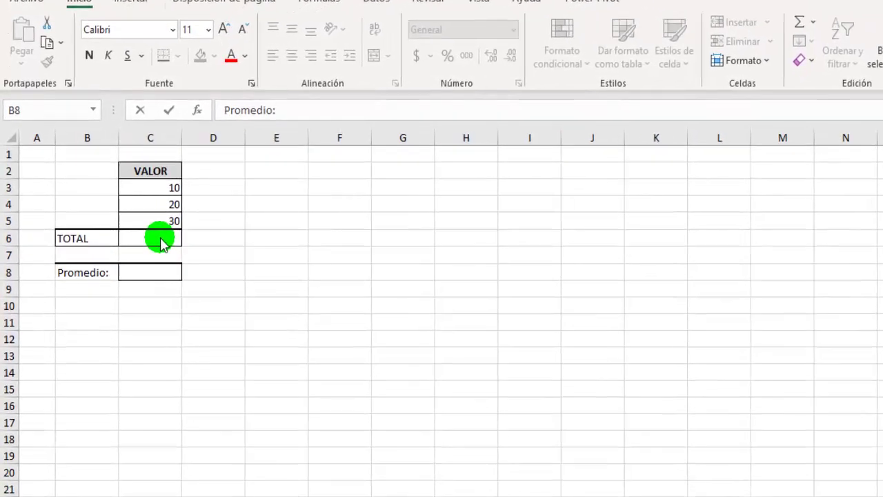
Enter =C3+C4+C5 in the TOTAL cell C6, giving 60
left_click(142, 236)
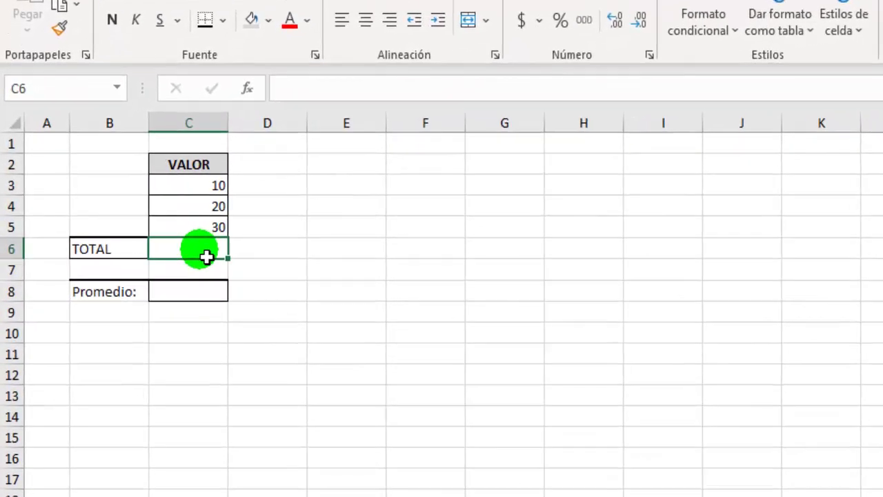
type("=")
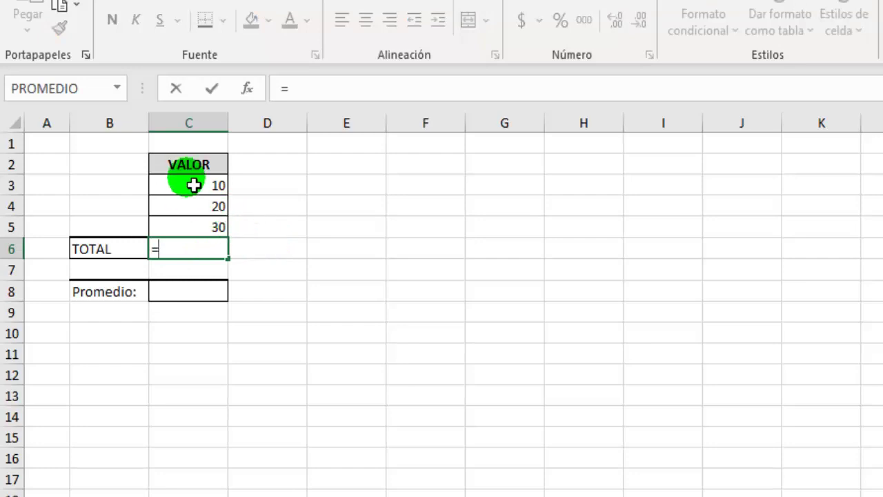
left_click(187, 184)
type("+")
left_click(195, 206)
type("+")
left_click(199, 226)
key("Return")
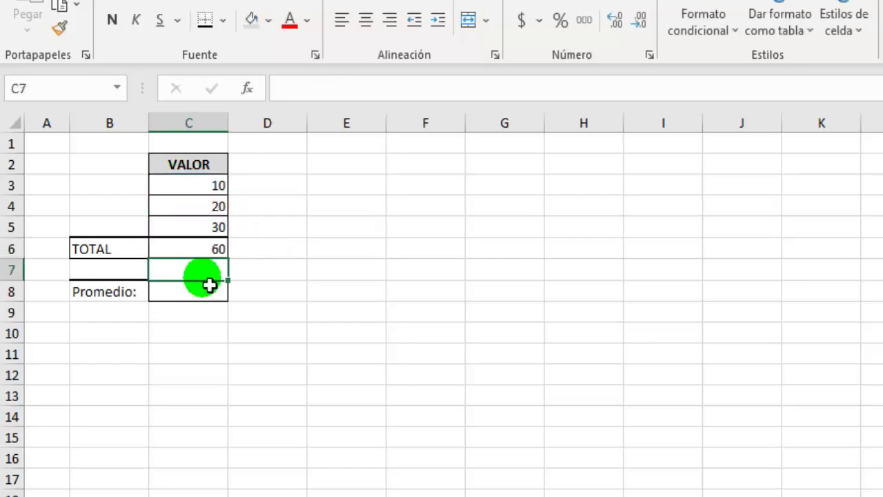
Enter =PROMEDIO(C3:C5) in the Promedio cell C8, giving 20
left_click(215, 293)
type("=prome")
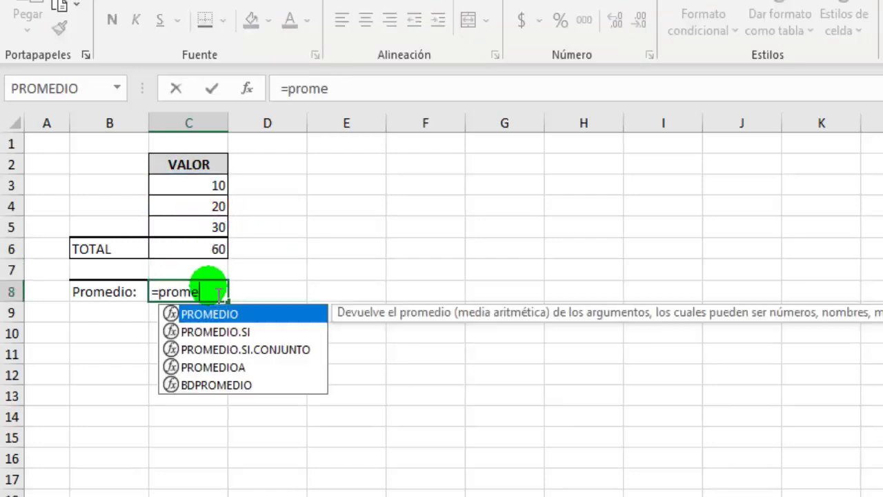
type("dio(")
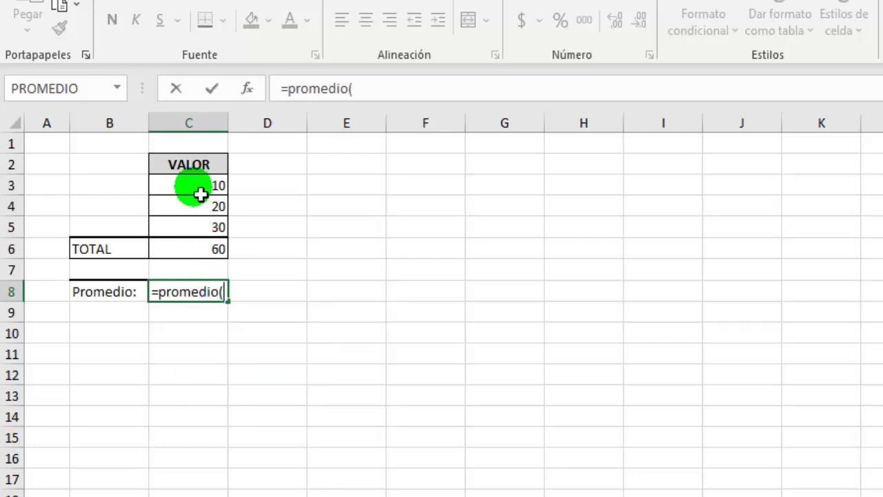
left_click_drag(197, 191, 197, 226)
key("Return")
Reopen the C6 and C8 formulas to show their referenced cells
left_click(200, 255)
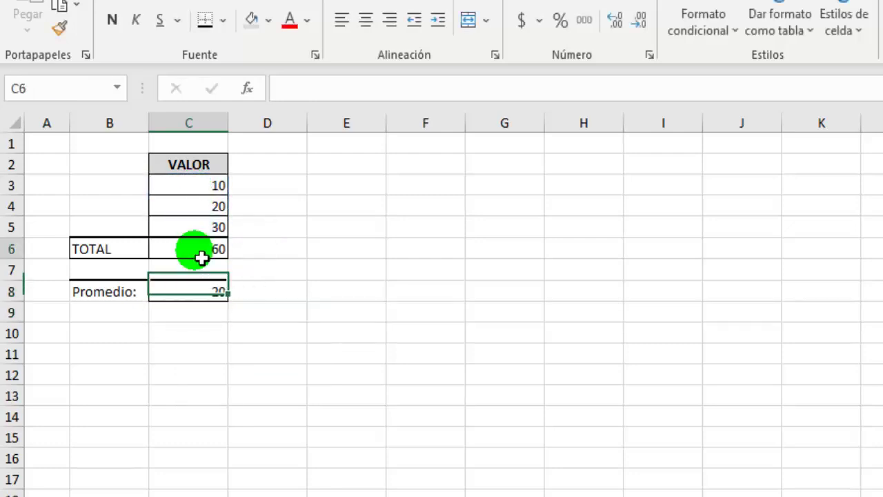
double_click(199, 255)
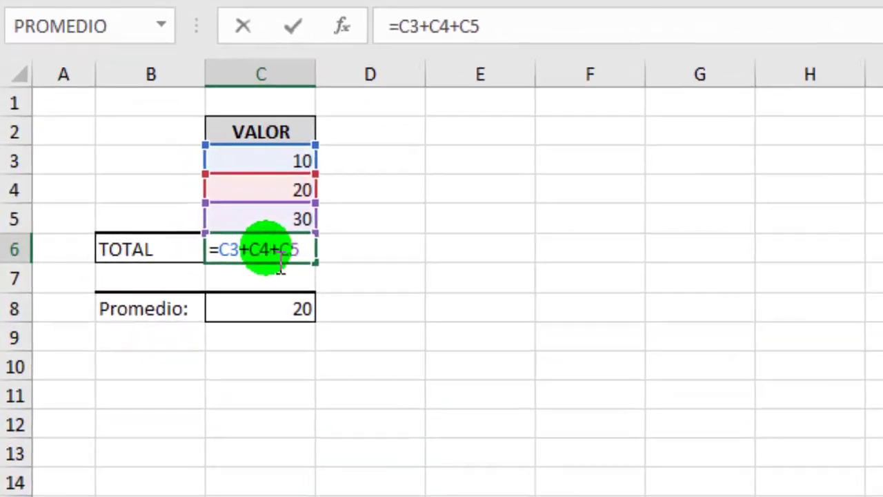
left_click(277, 317)
double_click(285, 317)
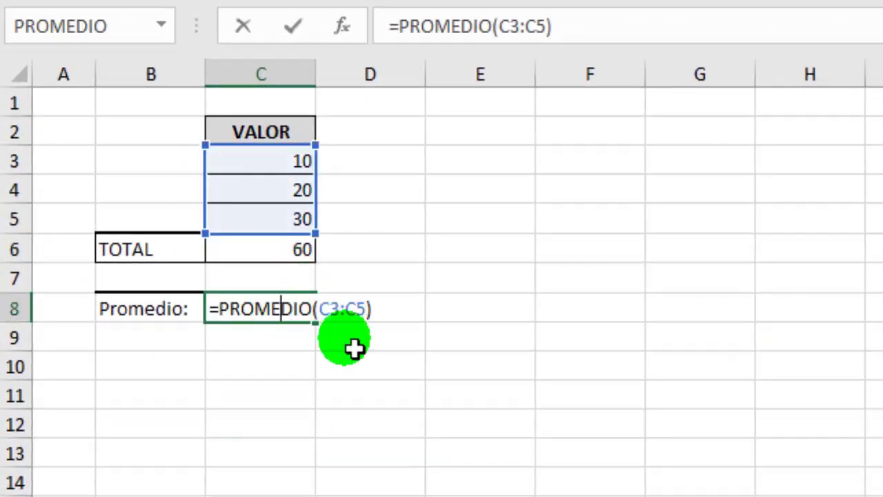
left_click(260, 258)
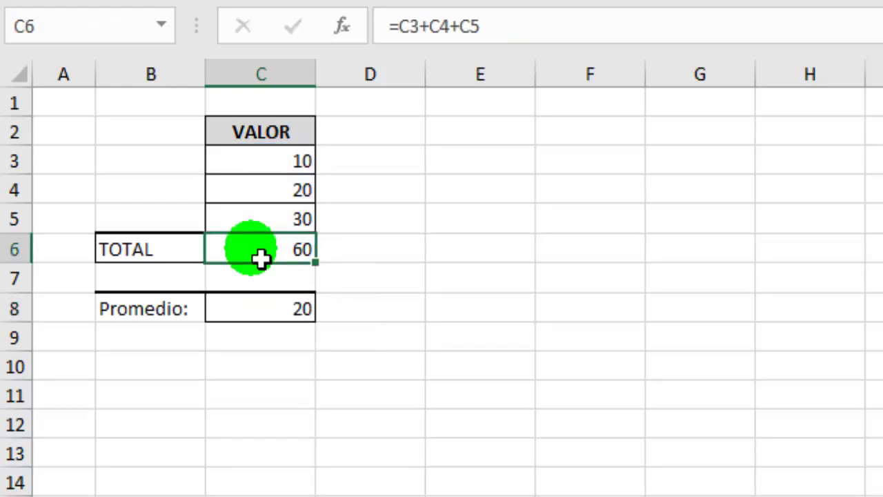
double_click(260, 259)
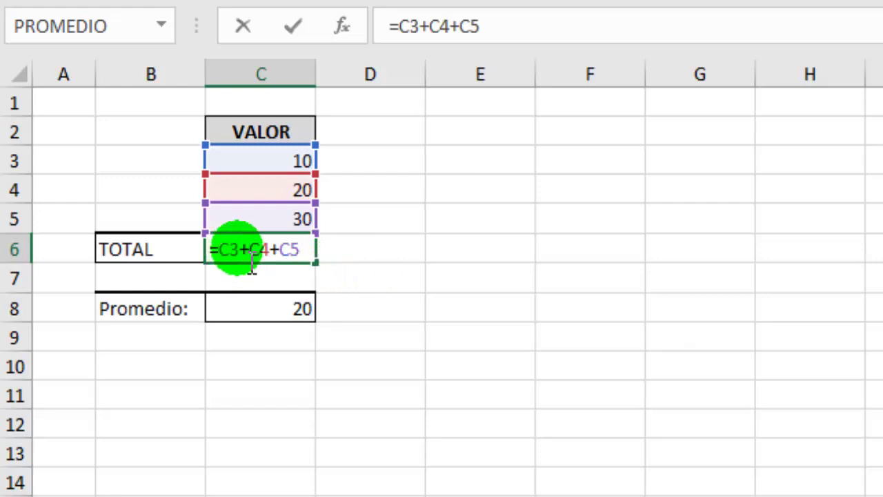
double_click(227, 249)
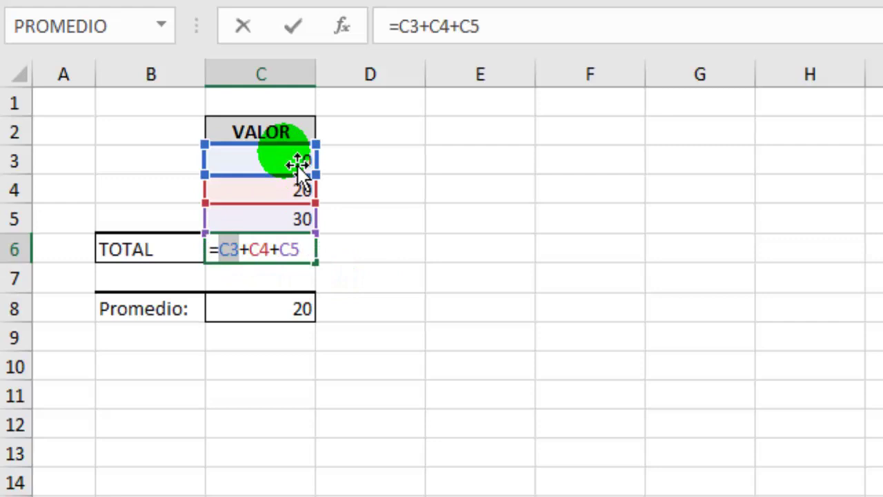
double_click(262, 250)
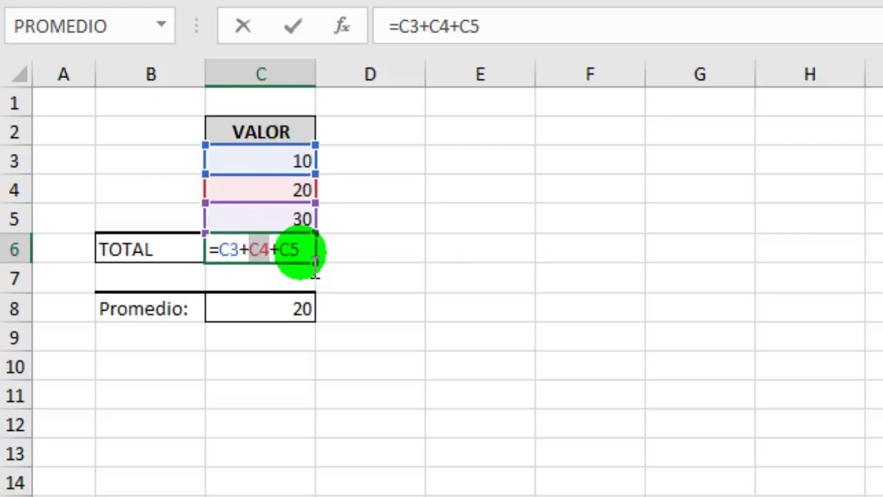
double_click(289, 250)
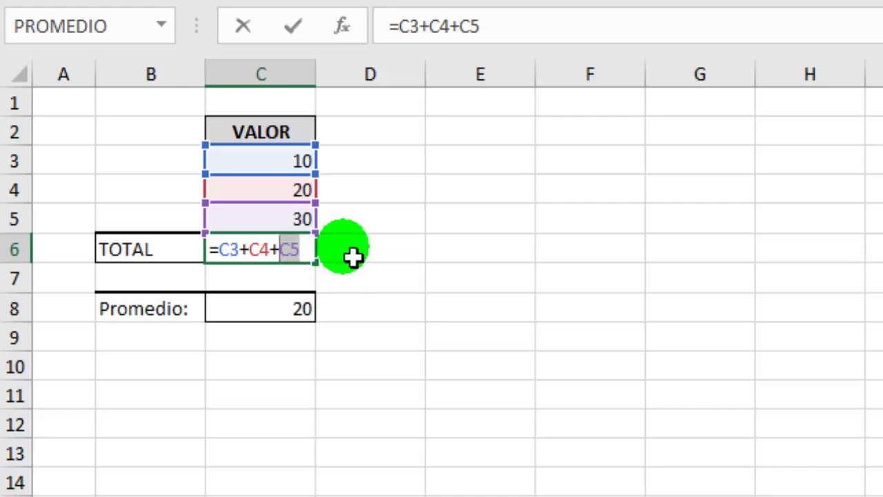
key("Return")
double_click(281, 311)
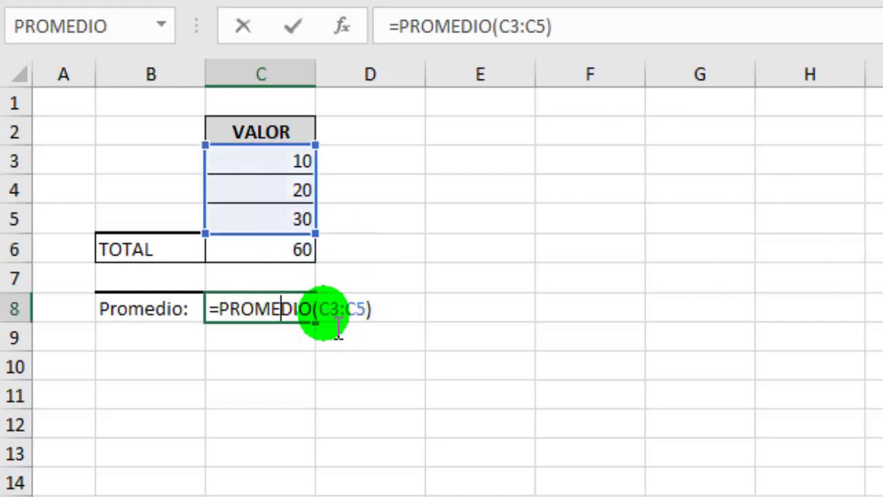
left_click_drag(319, 309, 366, 309)
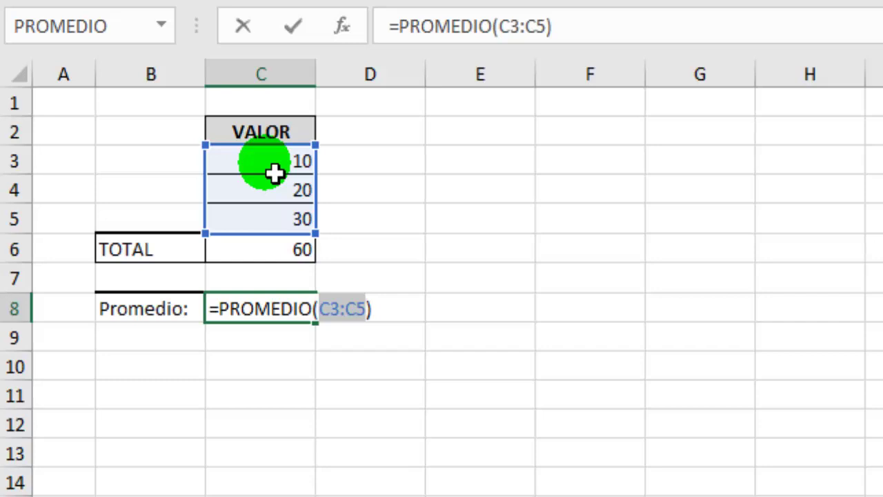
key("Return")
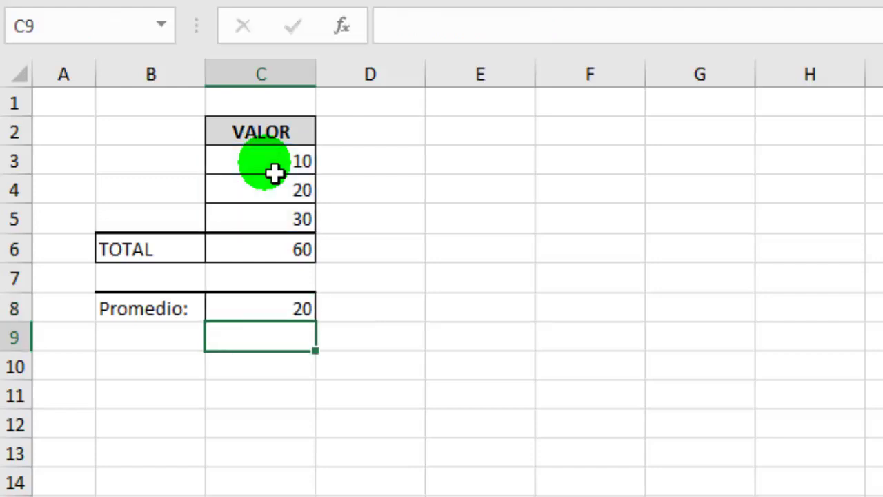
left_click(259, 259)
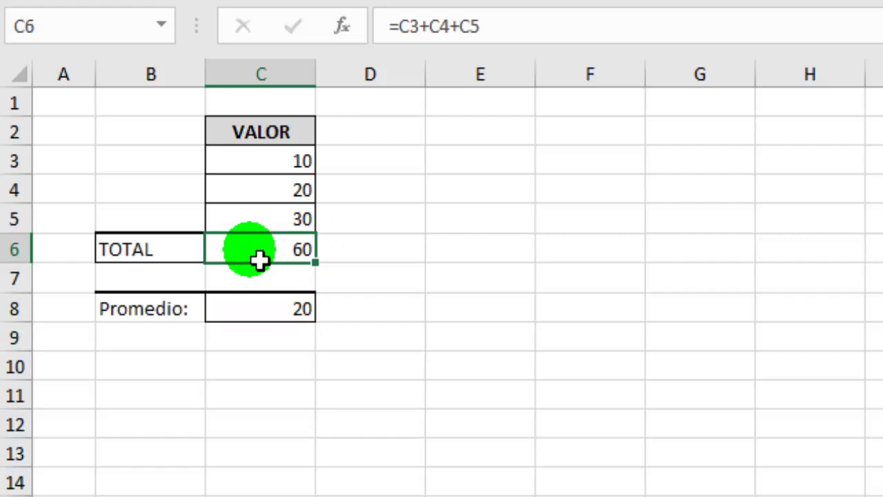
left_click(292, 309)
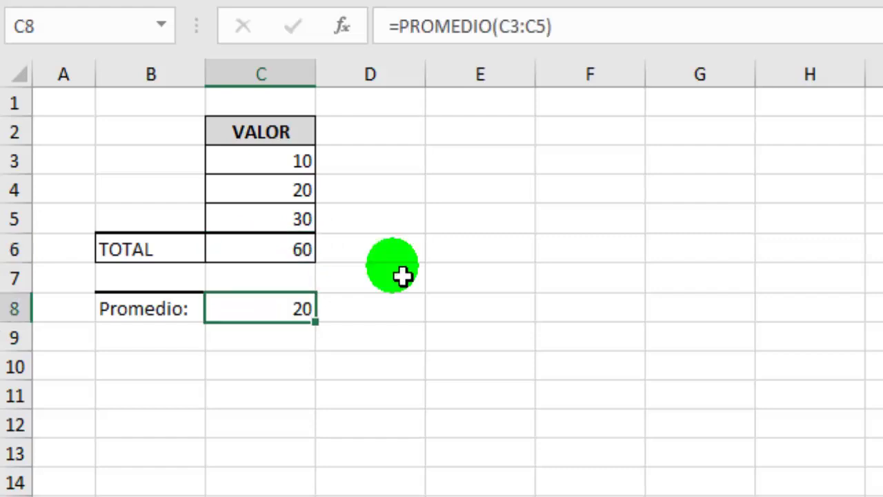
left_click(306, 262)
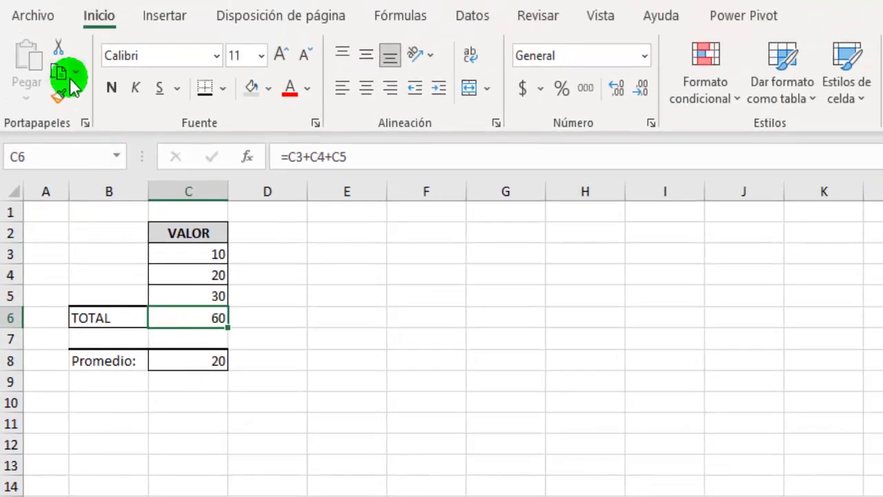
left_click(59, 72)
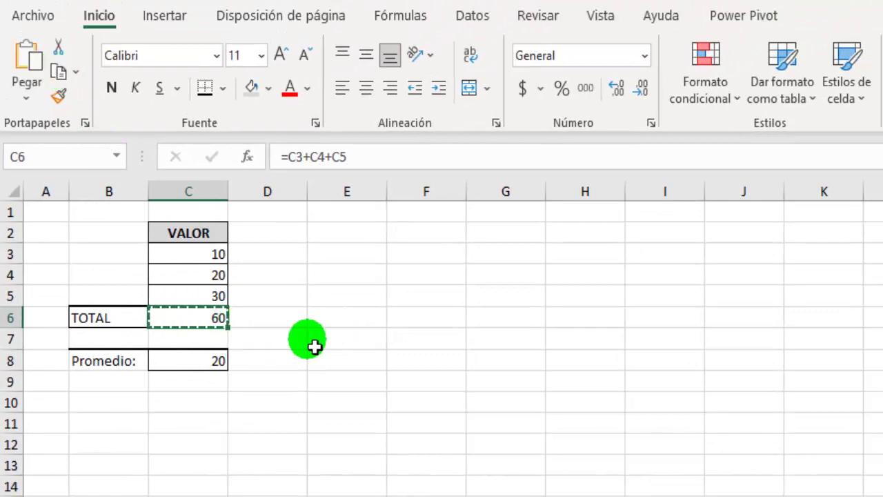
left_click(531, 347)
left_click(43, 77)
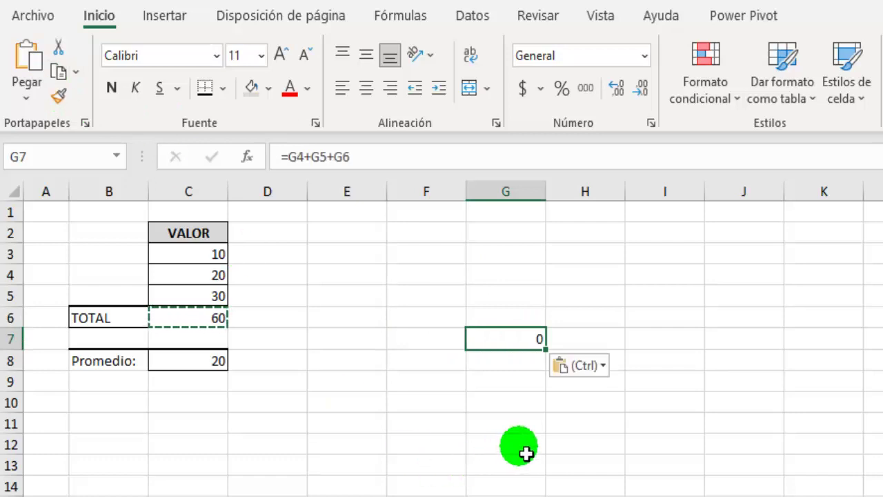
double_click(505, 345)
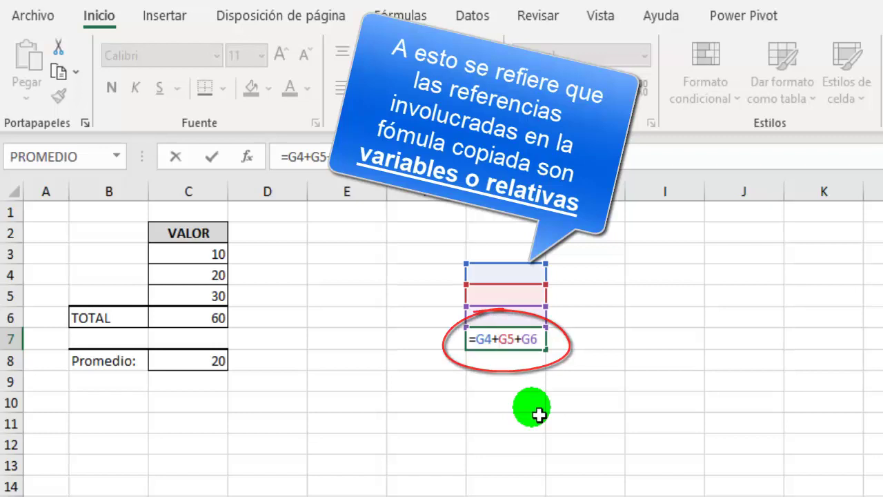
key("Return")
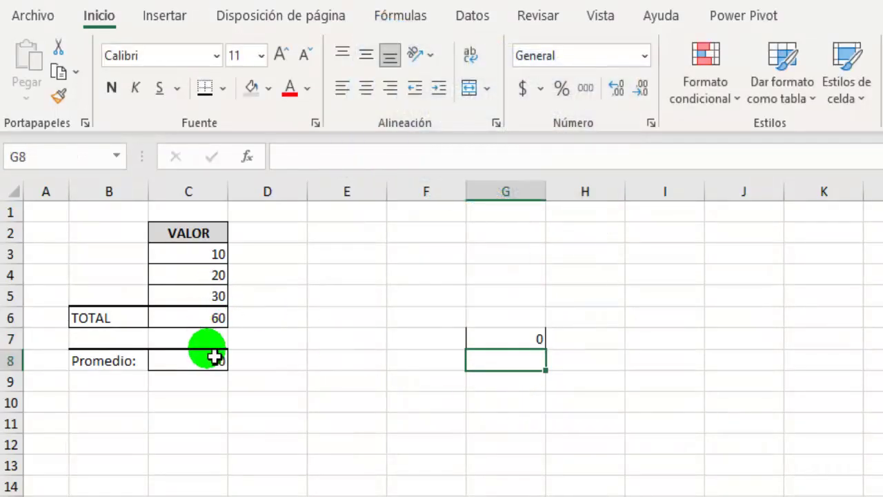
Copy the Promedio formula from C8 to E10, where it becomes =PROMEDIO(E5:E7) showing #¡DIV/0!
left_click(196, 367)
right_click(197, 366)
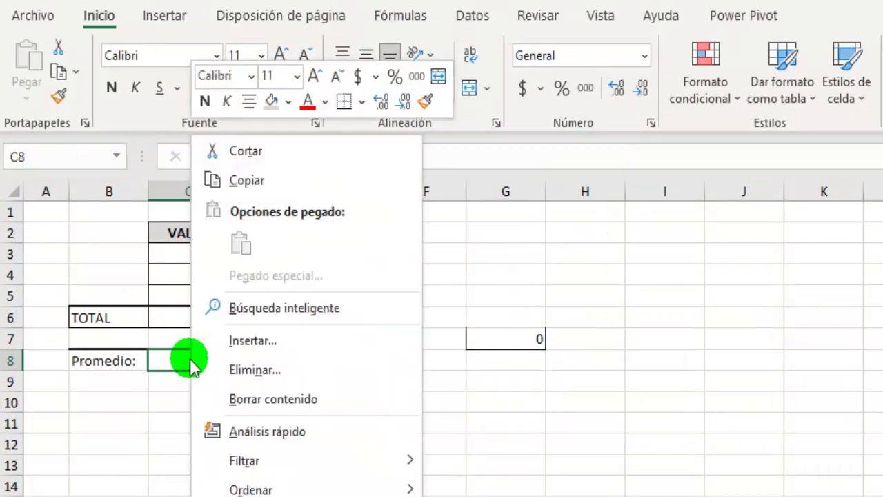
left_click(240, 182)
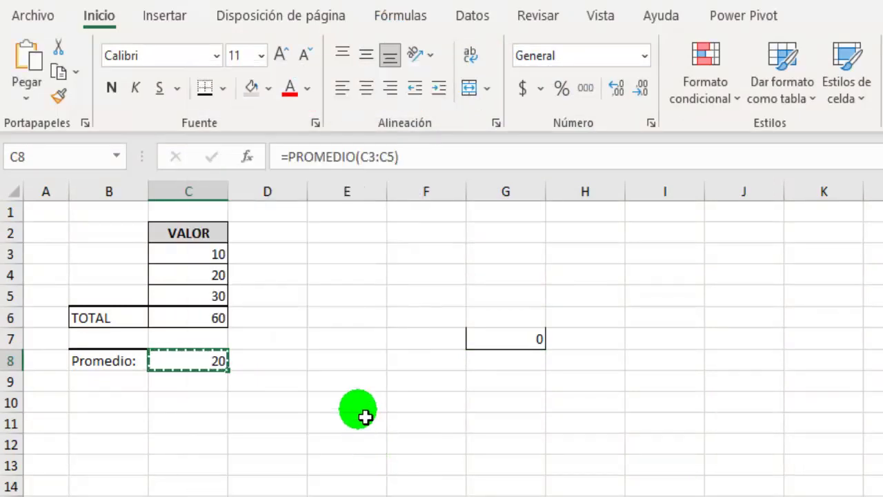
left_click(353, 406)
left_click(27, 61)
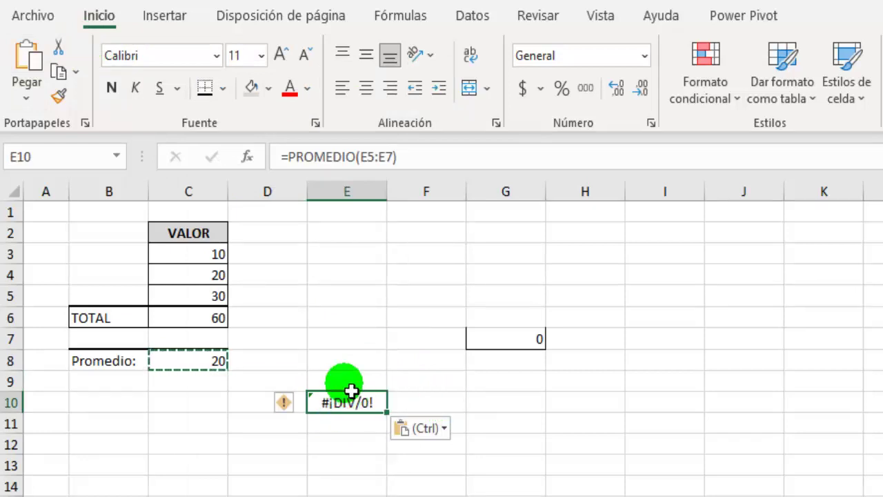
double_click(353, 404)
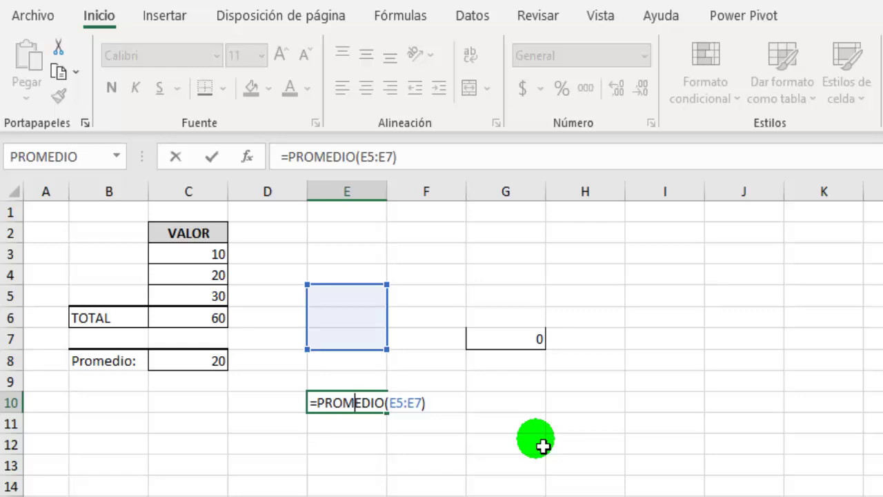
key("Return")
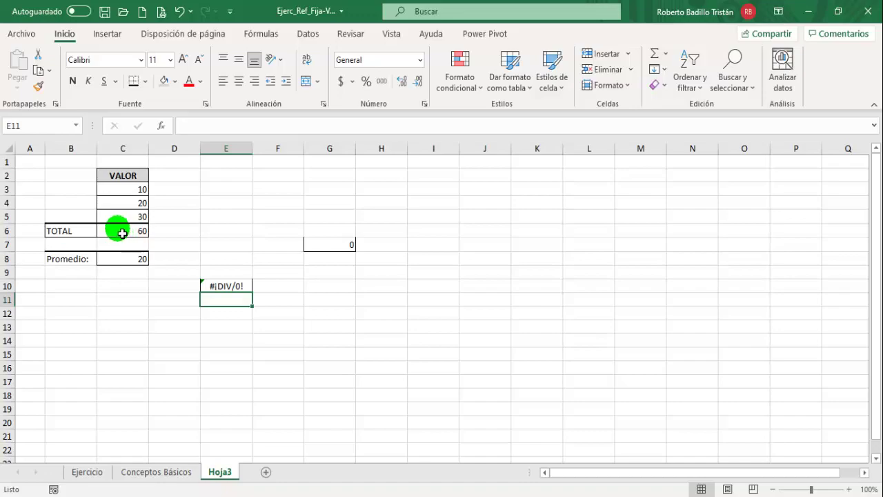
Move the B6:C8 block to J6:K8 and confirm its formulas still reference C3:C5
left_click_drag(73, 231, 122, 260)
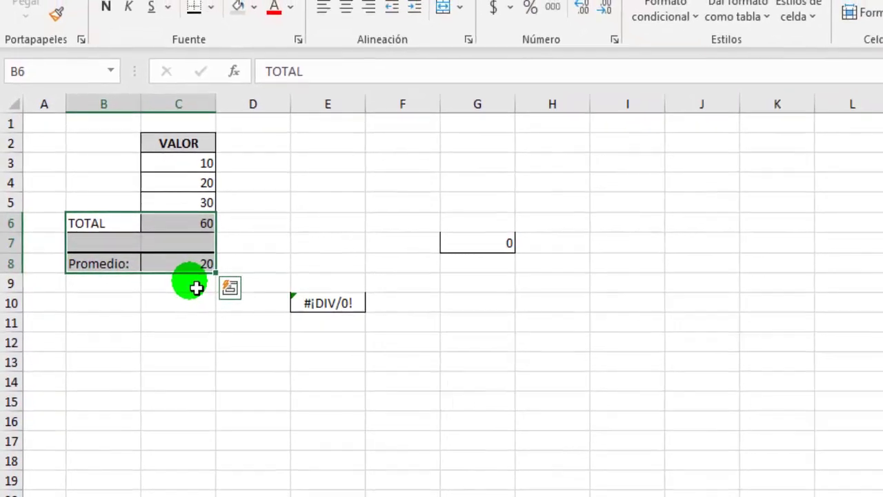
mouse_move(184, 274)
left_mouse_down()
mouse_move(801, 282)
mouse_move(791, 266)
left_mouse_up()
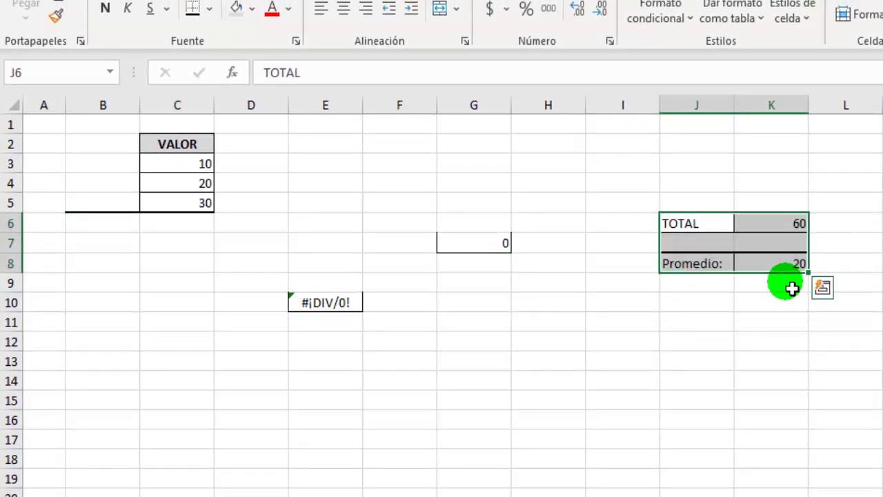
double_click(782, 223)
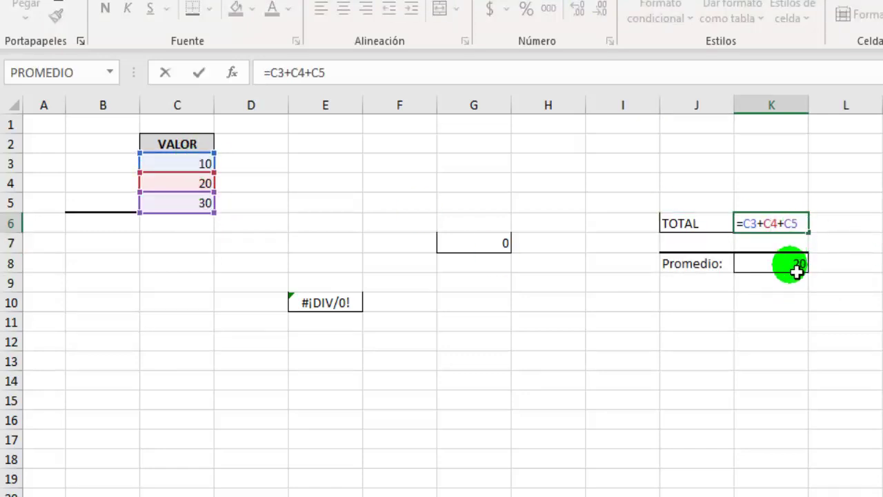
double_click(794, 271)
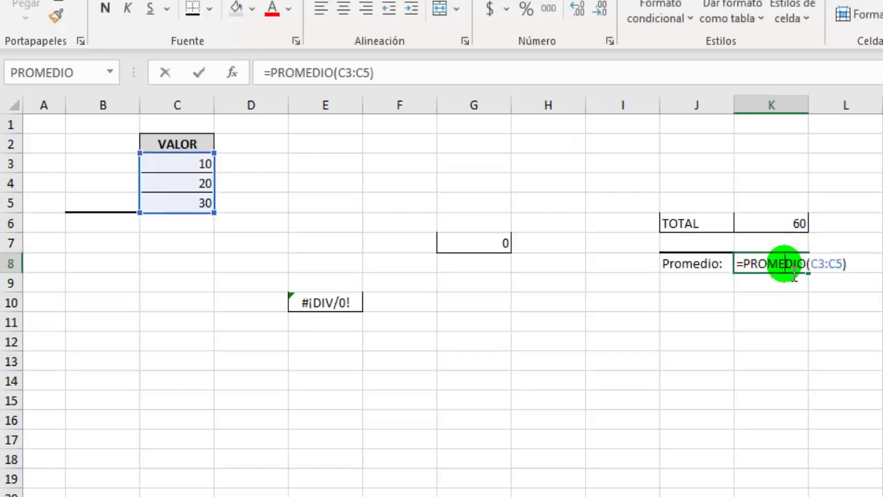
left_click_drag(324, 243, 494, 314)
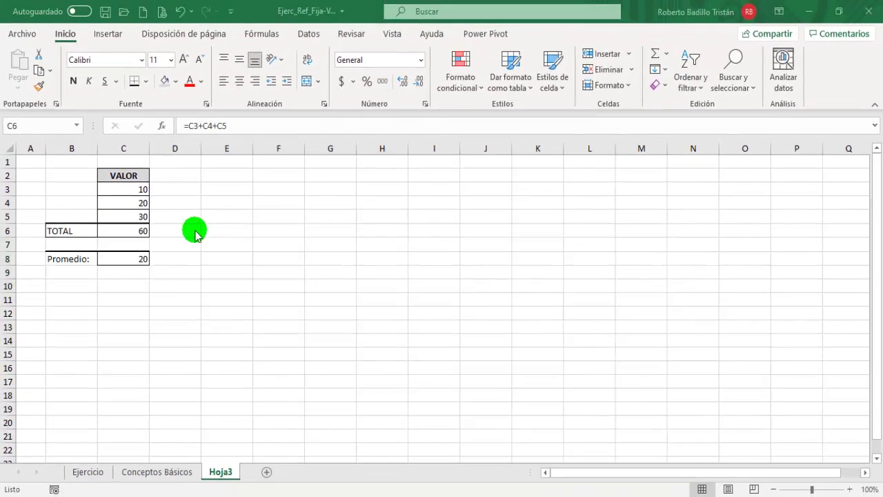
Copy the TOTAL formula into F6, see it shift to =F3+F4+F5, then discard it
left_click(131, 235)
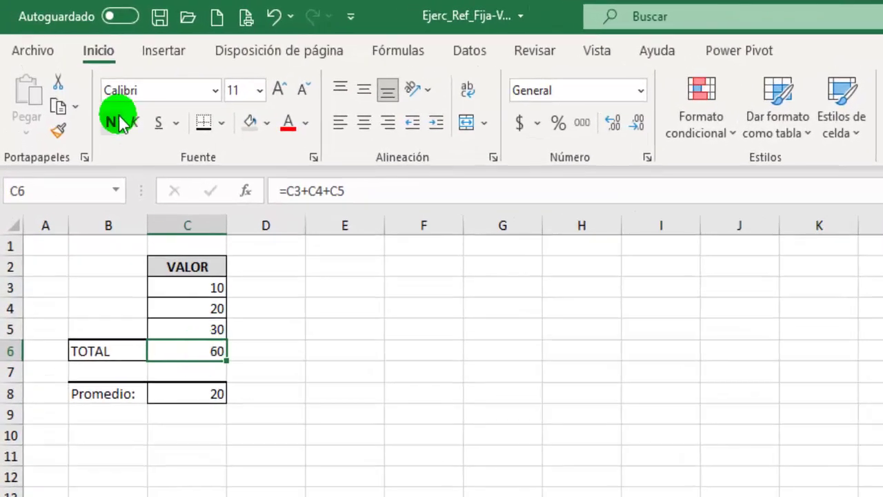
left_click(60, 106)
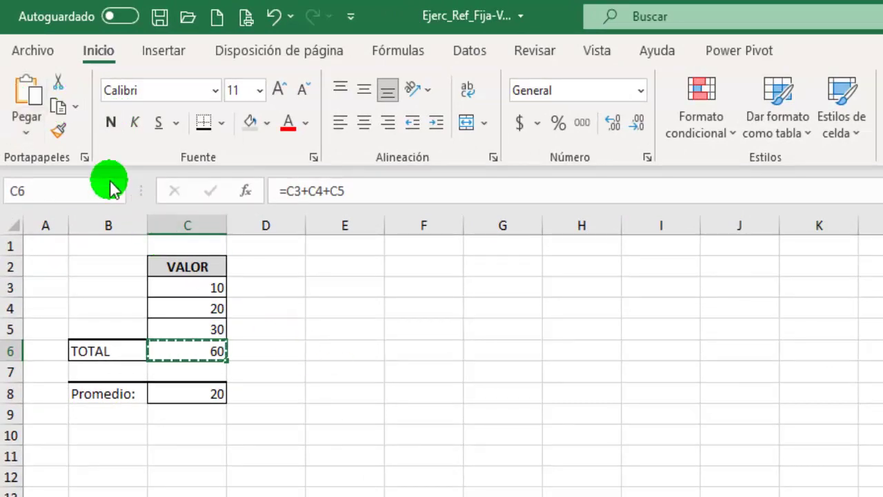
left_click(445, 351)
key("ctrl+v")
double_click(422, 351)
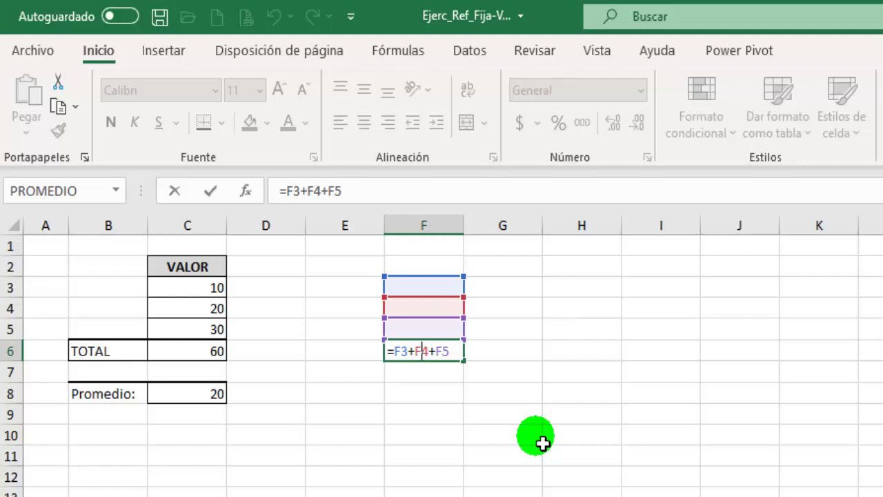
key("Escape")
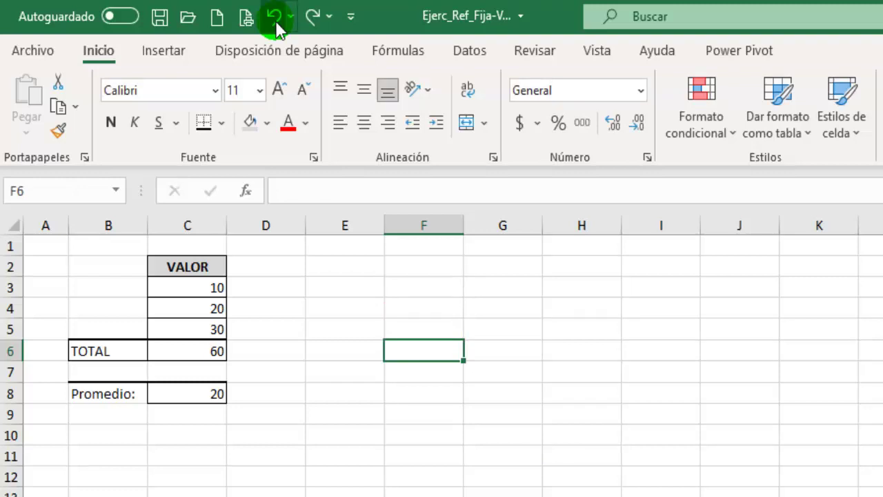
Add $ signs so the TOTAL formula in C6 reads =$C$3+C4+C5
double_click(215, 354)
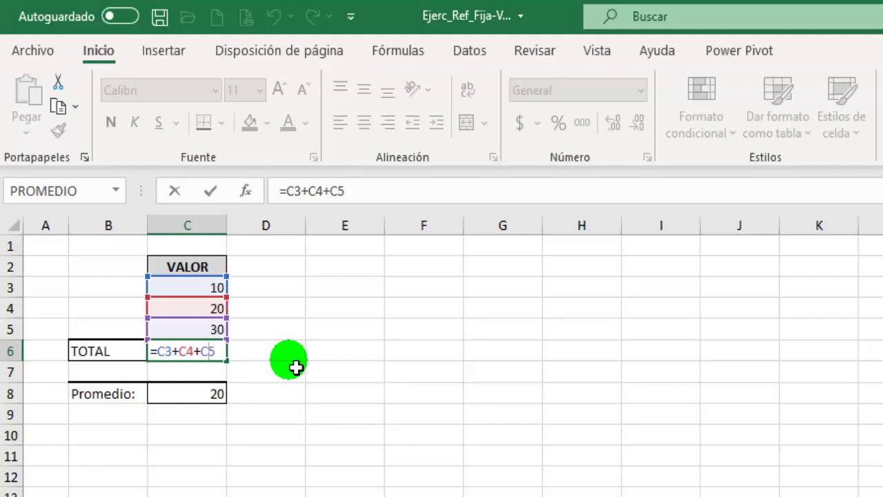
key("Home")
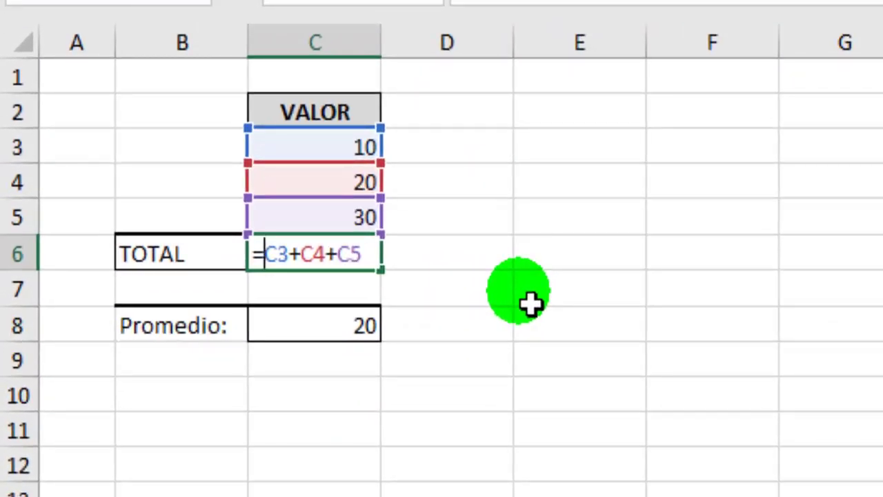
type("$")
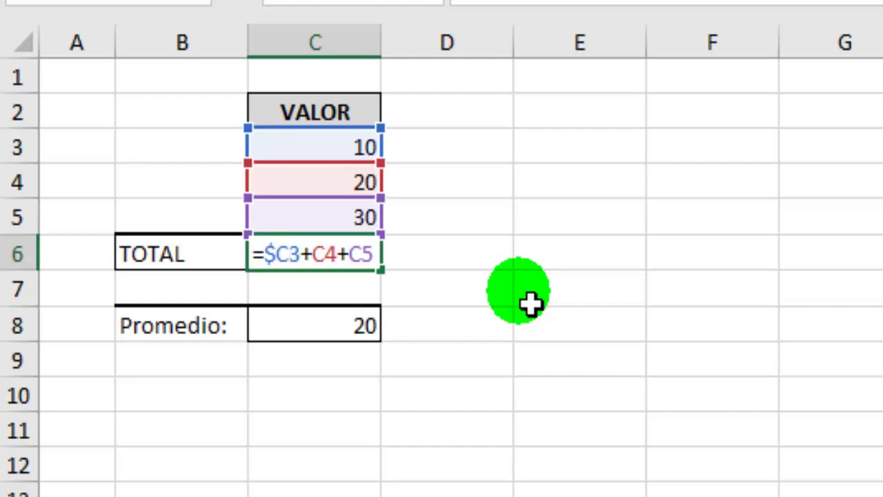
type("$")
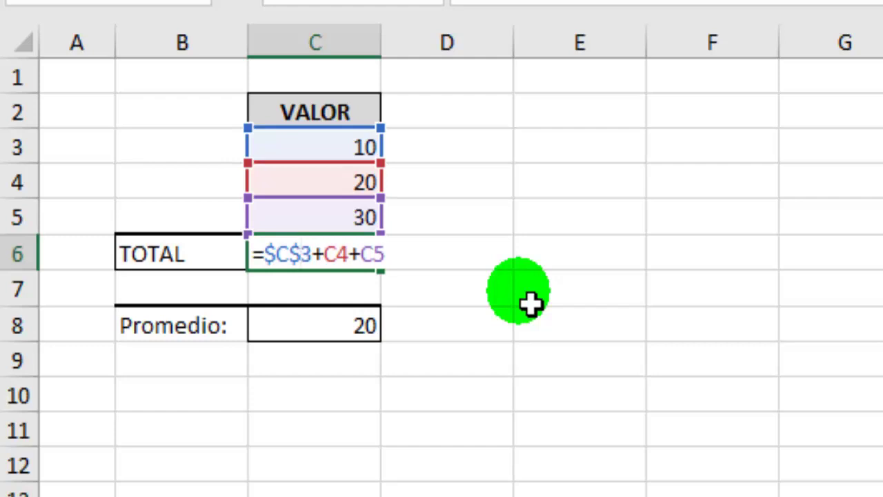
Confirm =$C$3+C4+C5, copy it into F6 (showing 10), then reopen C6's formula
key("Return")
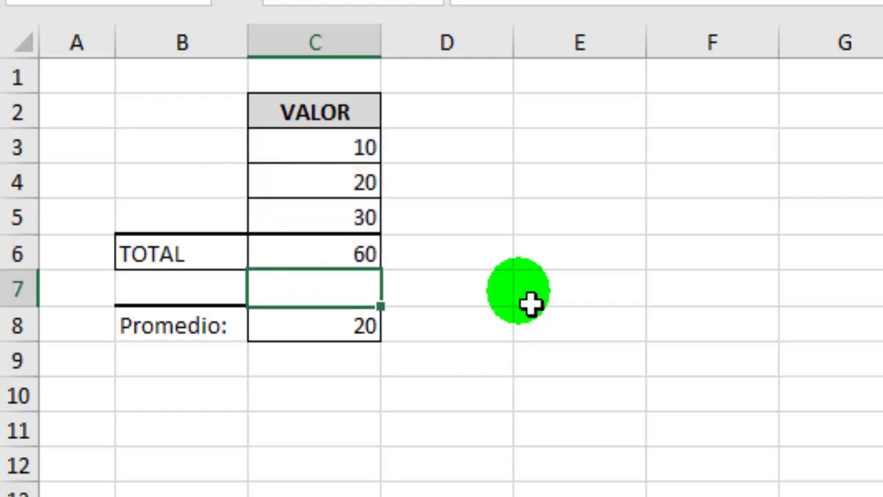
key("Up")
key("ctrl+c")
left_click(731, 249)
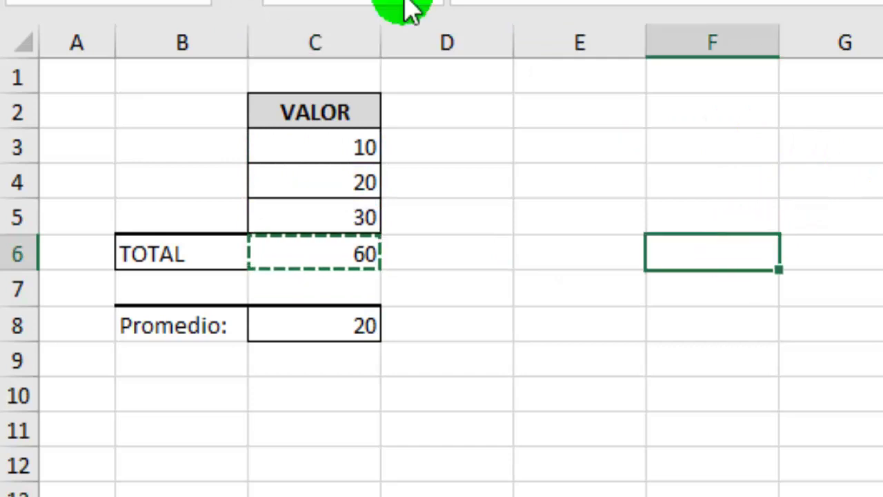
key("ctrl+v")
double_click(699, 254)
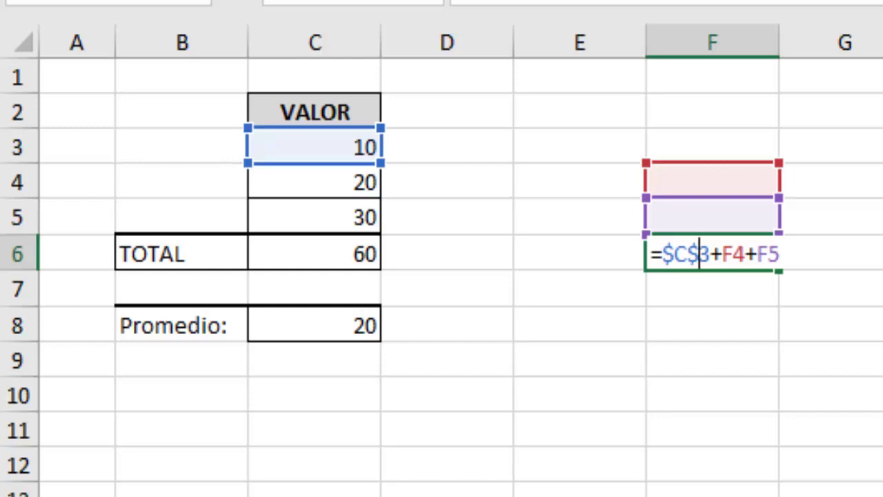
key("Escape")
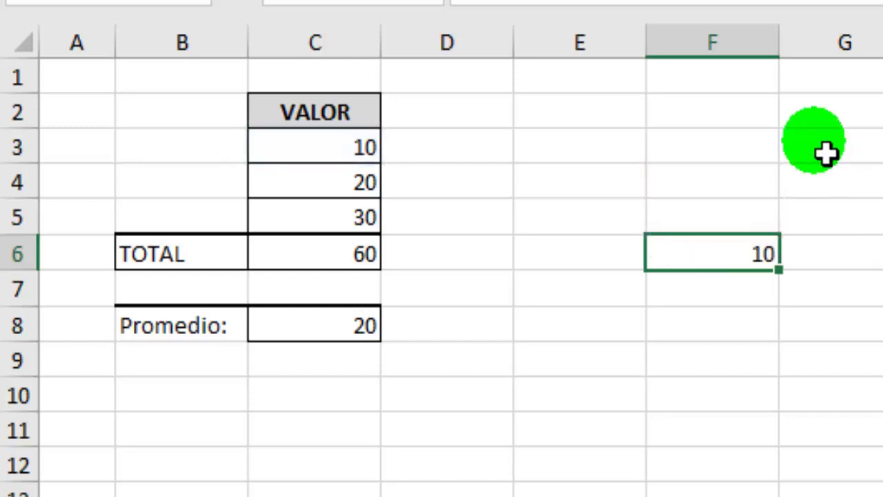
double_click(350, 262)
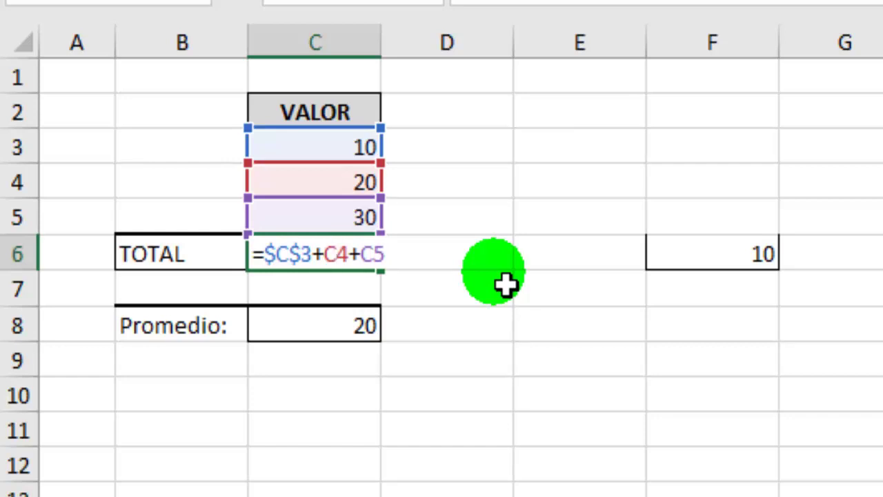
Use F4 on C4 and C5 so the TOTAL formula becomes =$C$3+$C$4+$C$5
key("Left")
key("Left")
key("F4")
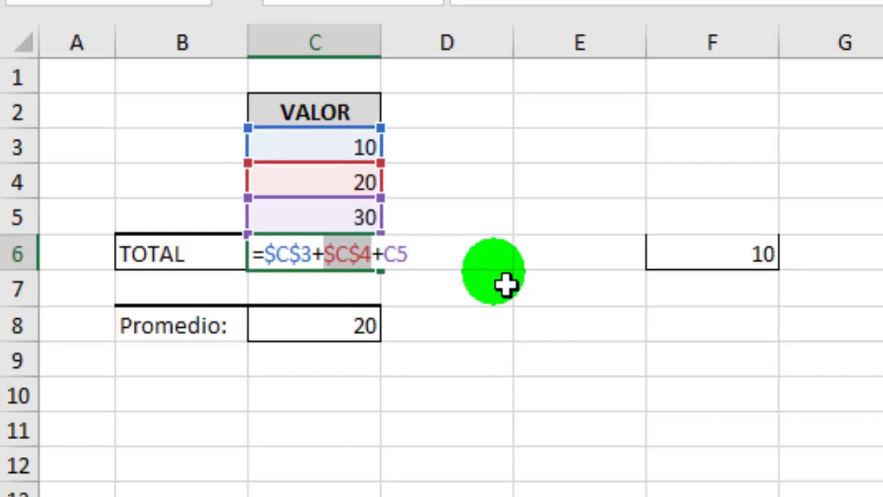
key("F4")
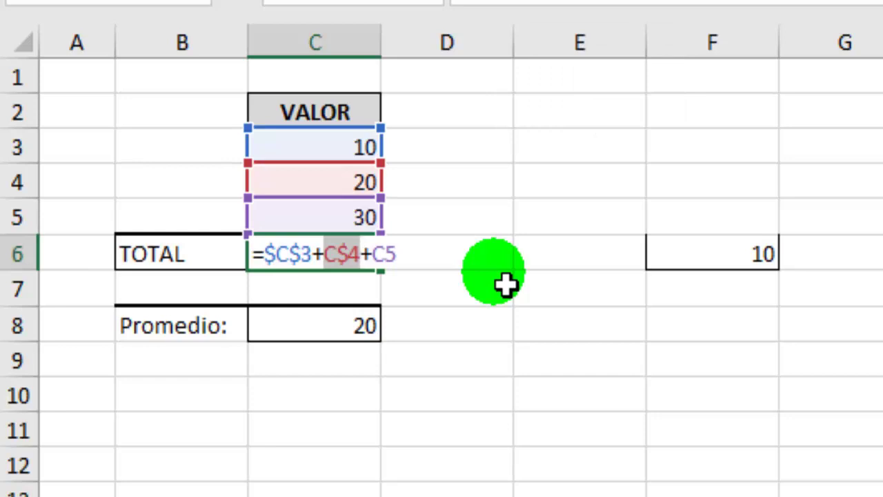
key("F4")
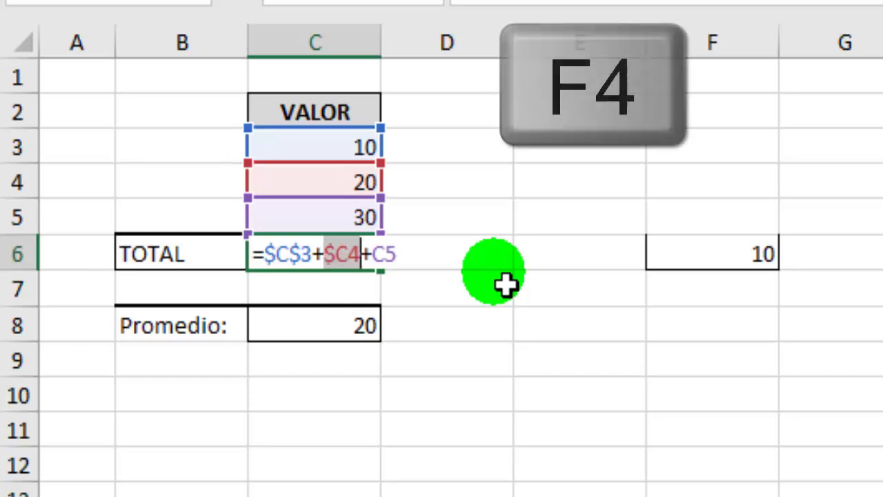
key("F4")
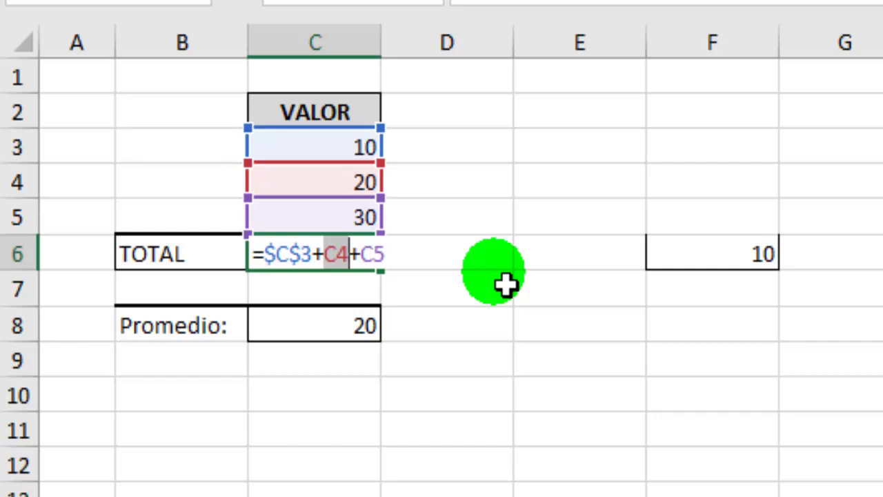
key("F4")
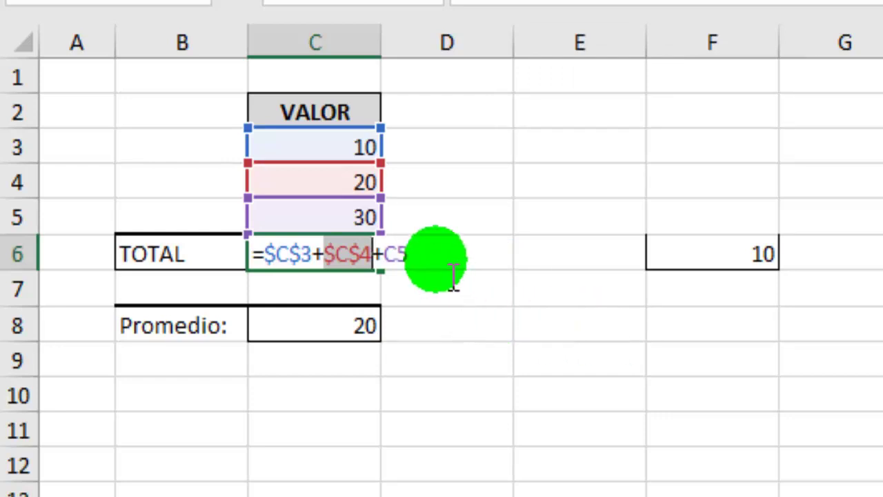
left_click(414, 255)
key("F4")
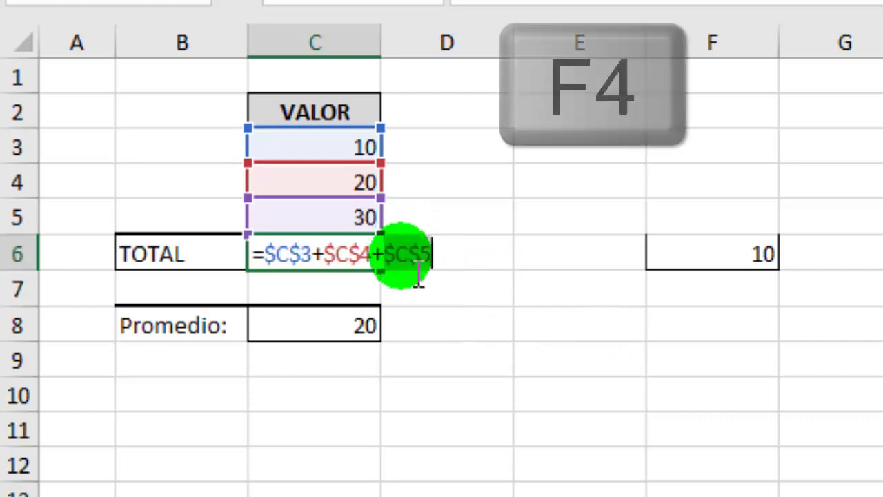
key("Return")
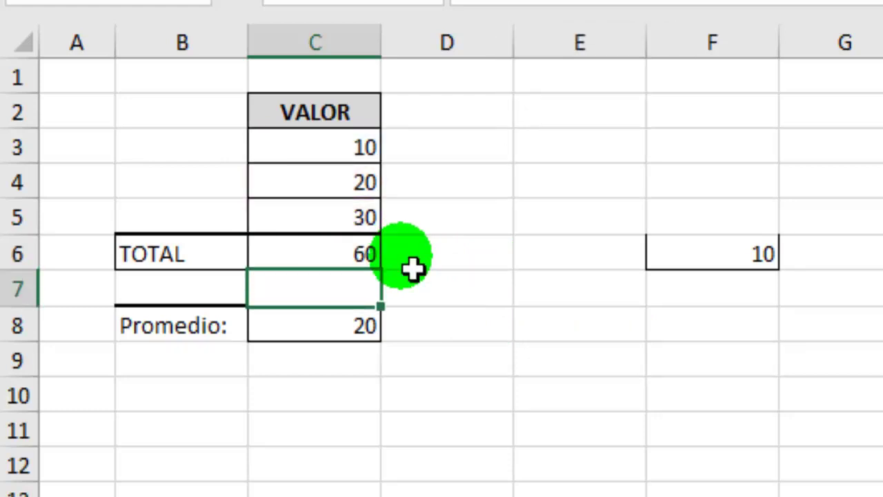
left_click(377, 259)
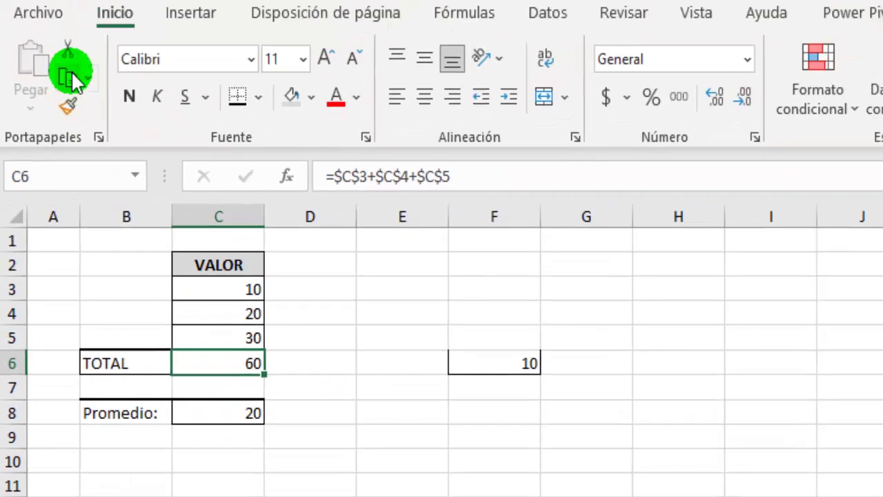
Paste C6's TOTAL formula into G6 and verify it stays =$C$3+$C$4+$C$5, showing 60
left_click(75, 23)
left_click(646, 337)
left_click(55, 27)
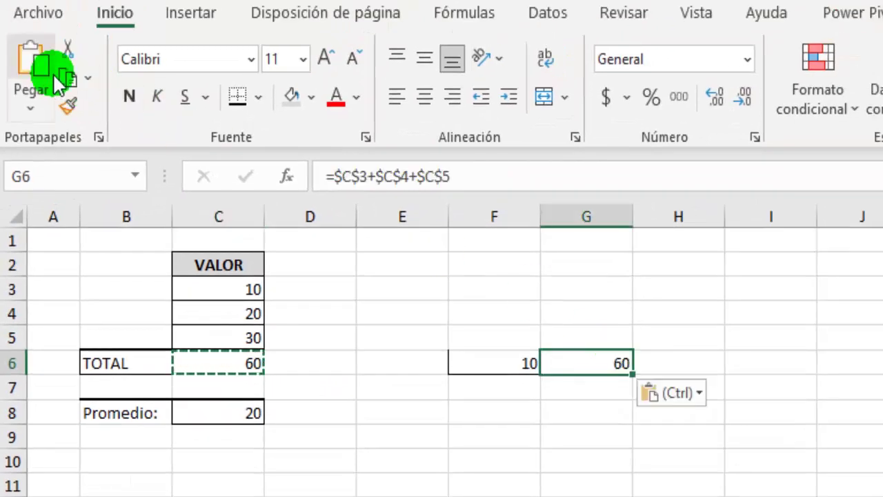
left_click(587, 370)
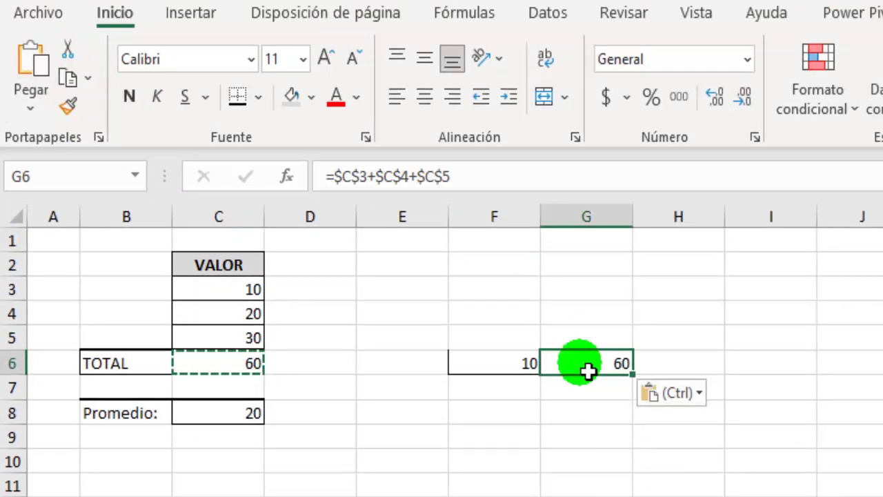
double_click(587, 370)
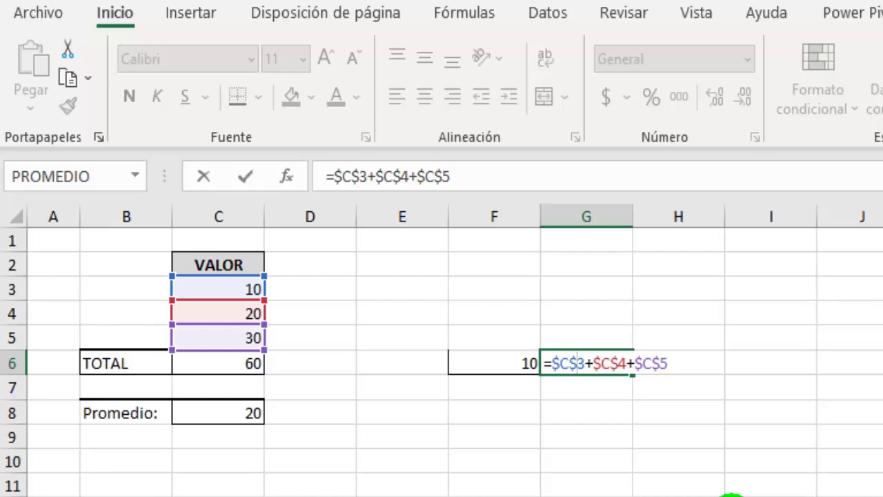
key("Return")
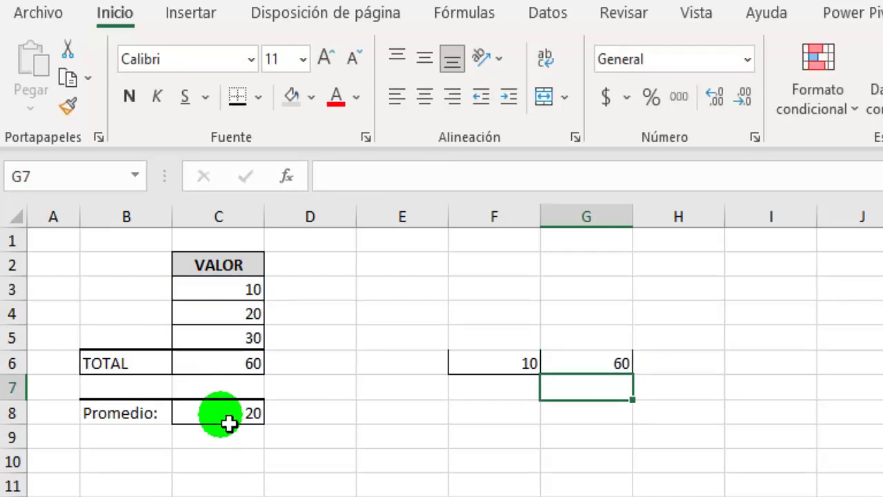
Change C8 to =PROMEDIO($C$3:$C$5) with F4, then copy the cell
left_click(229, 423)
double_click(214, 414)
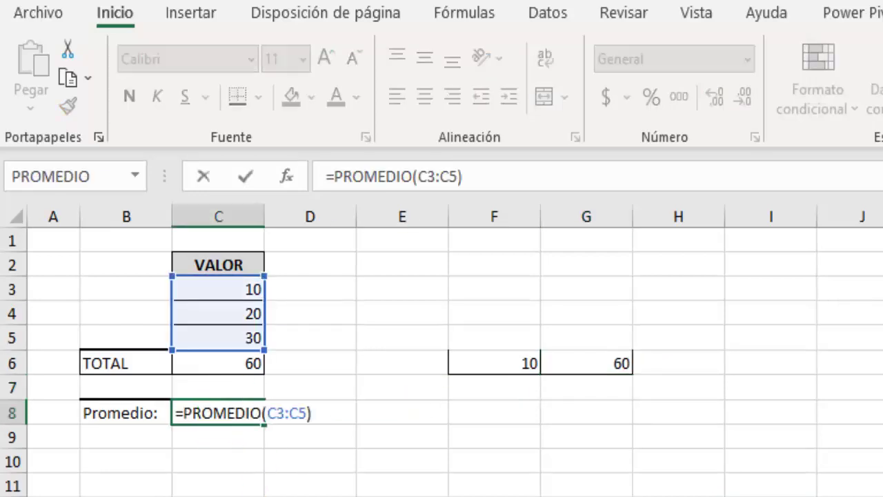
left_click(279, 411)
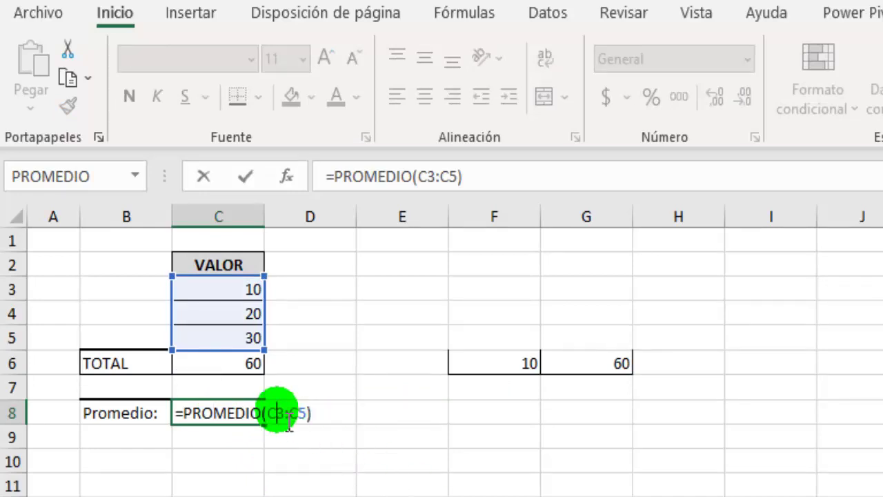
key("F4")
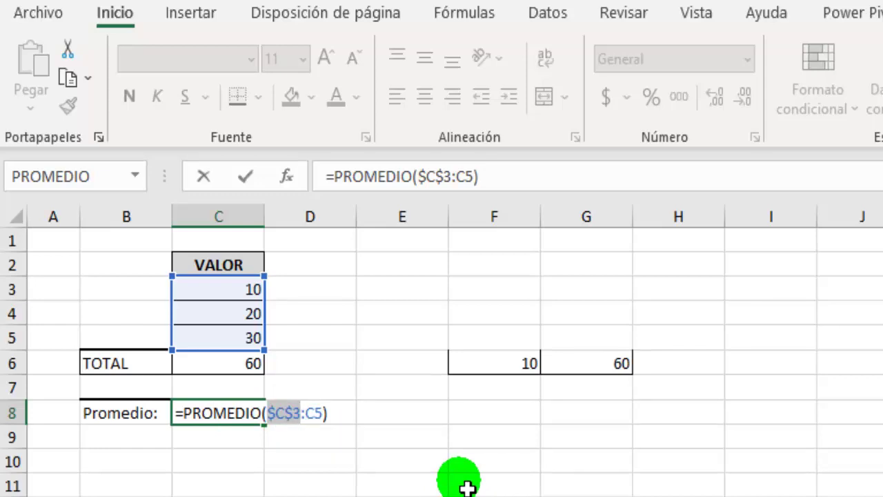
left_click(315, 412)
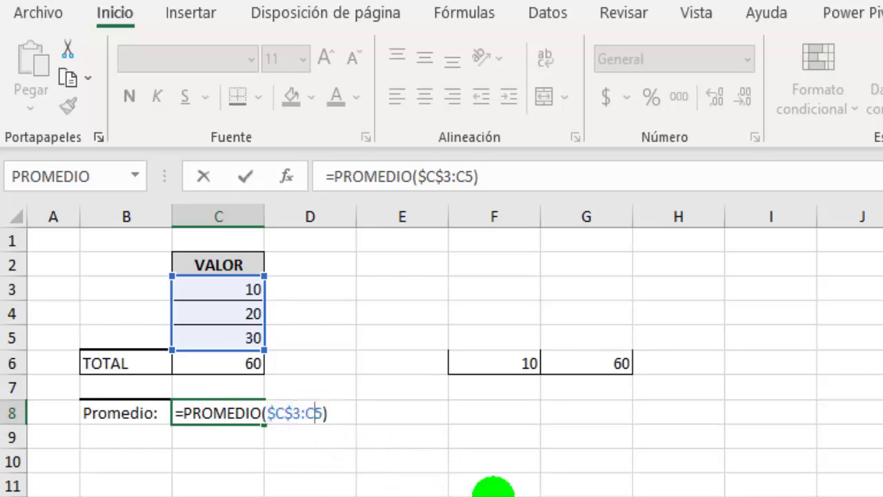
key("F4")
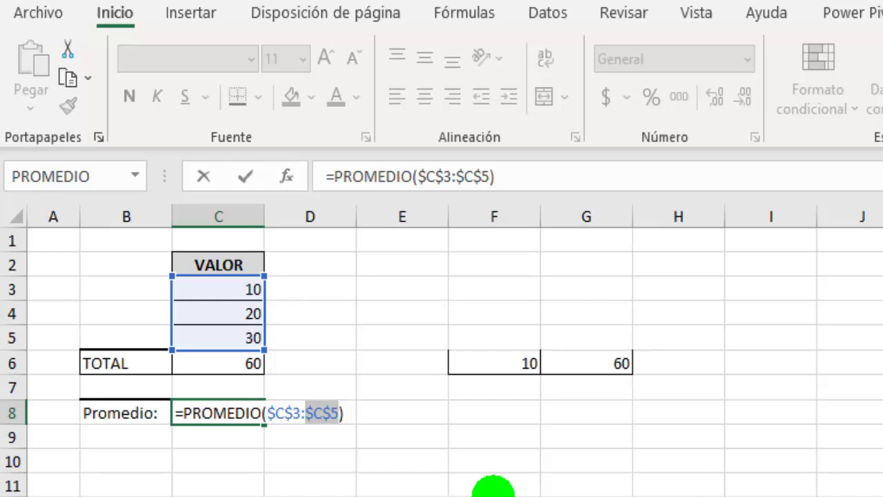
key("Return")
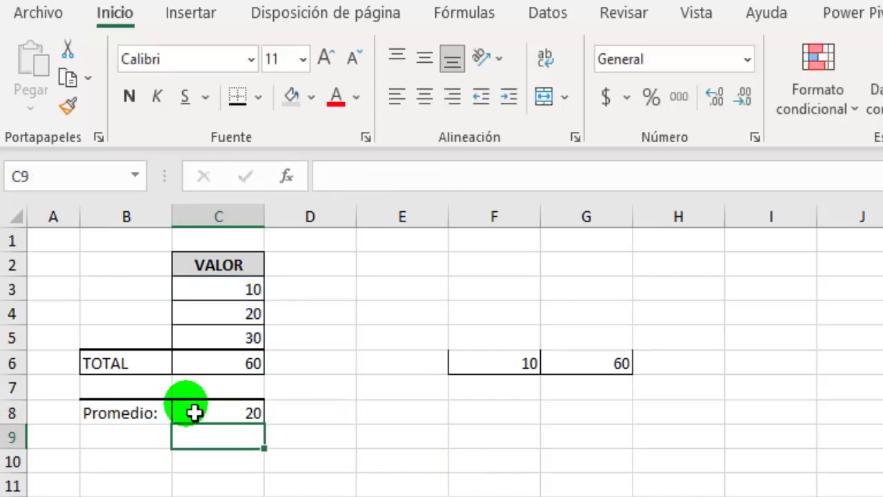
left_click(197, 417)
left_click(66, 79)
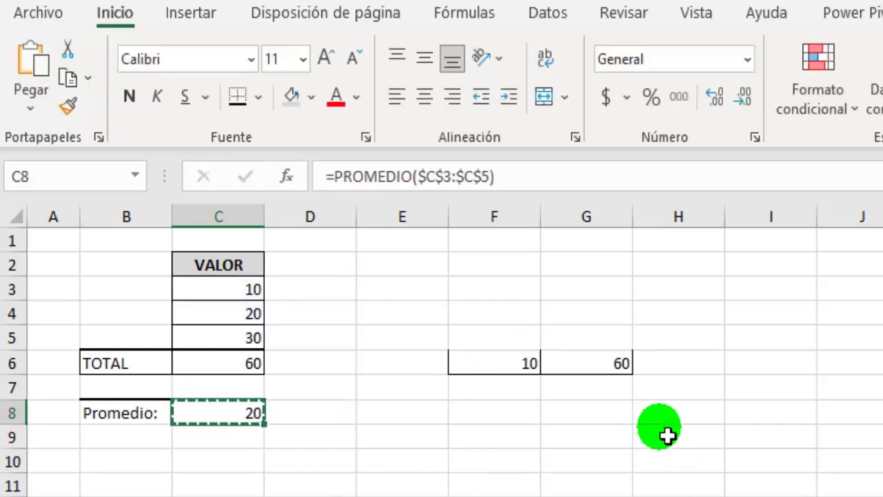
Paste the Promedio formula into G8 and confirm it stays =PROMEDIO($C$3:$C$5), averaging 20
left_click(625, 422)
left_click(31, 61)
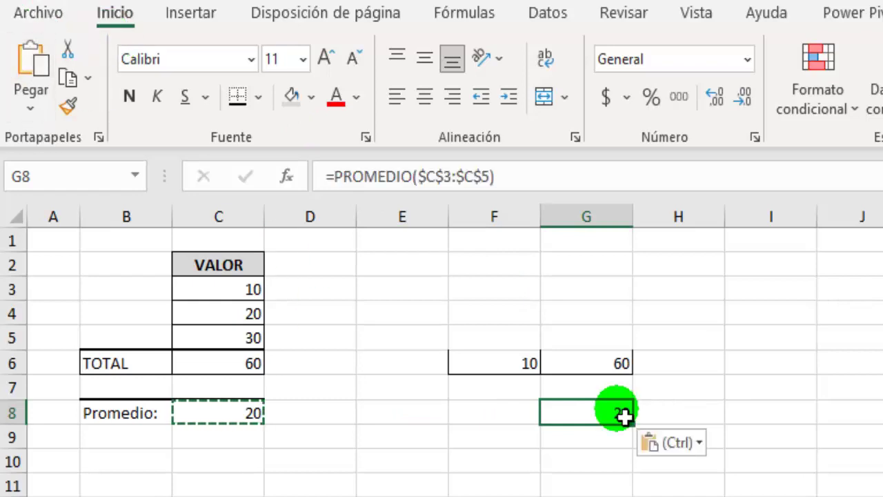
double_click(615, 414)
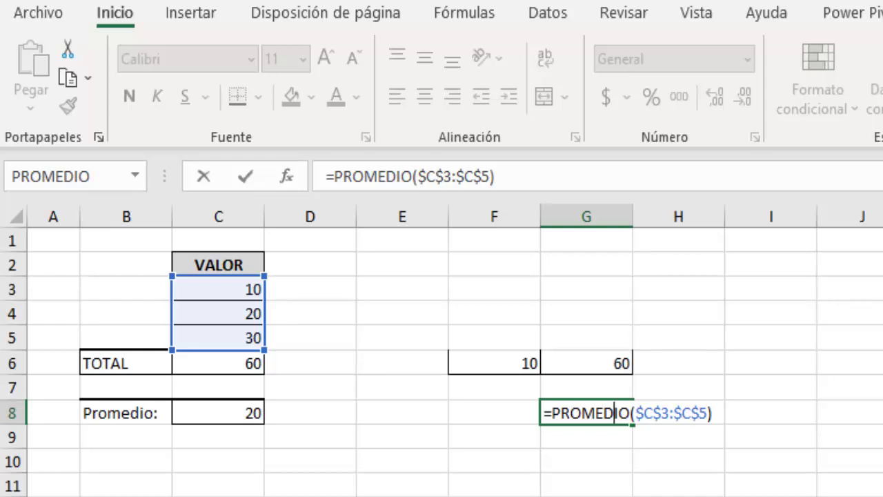
left_click(655, 414)
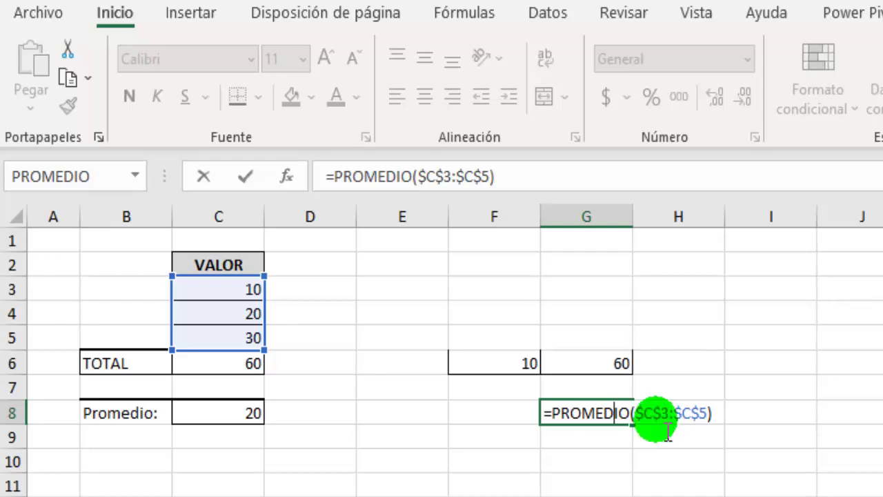